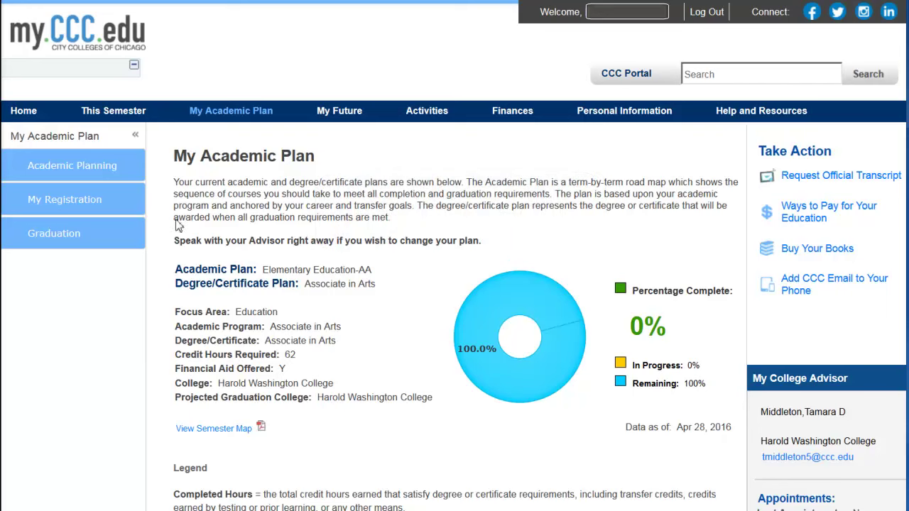
Expand Academic Planning in the sidebar to reveal Degree Audit, What-If Report and My Planner.
{"action": "left_click", "coordinate": [91, 171]}
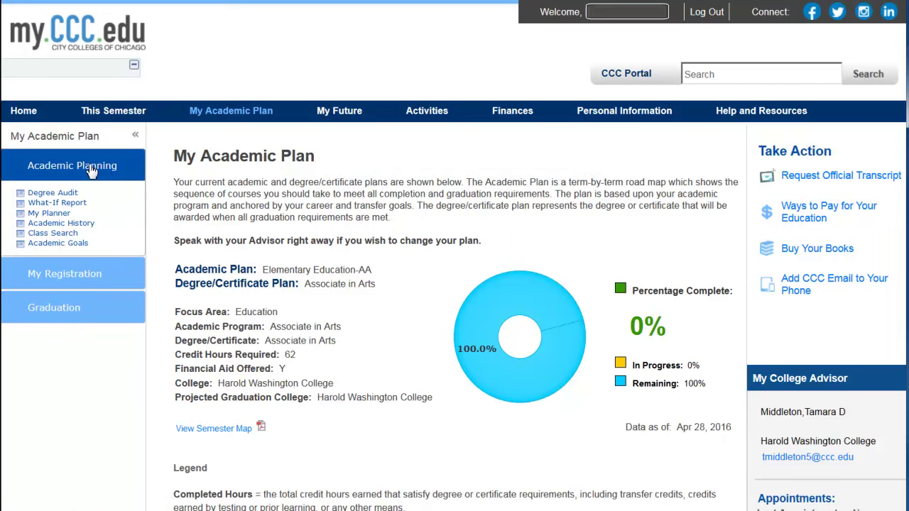
Open My Planner and bring the Summer 2016 and Fall 2016 (16.00 units) course tables into view.
{"action": "left_click", "coordinate": [63, 215]}
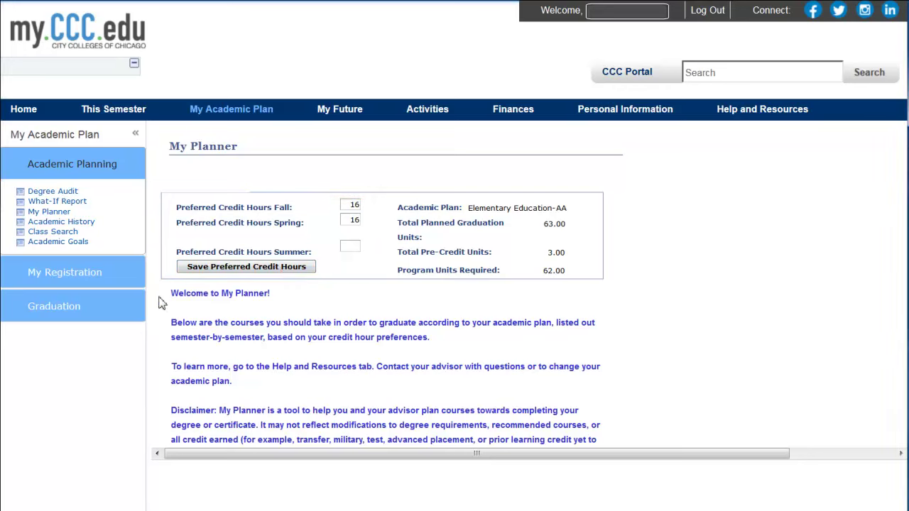
{"action": "scroll", "coordinate": [162, 303], "scroll_direction": "down", "scroll_amount": 2}
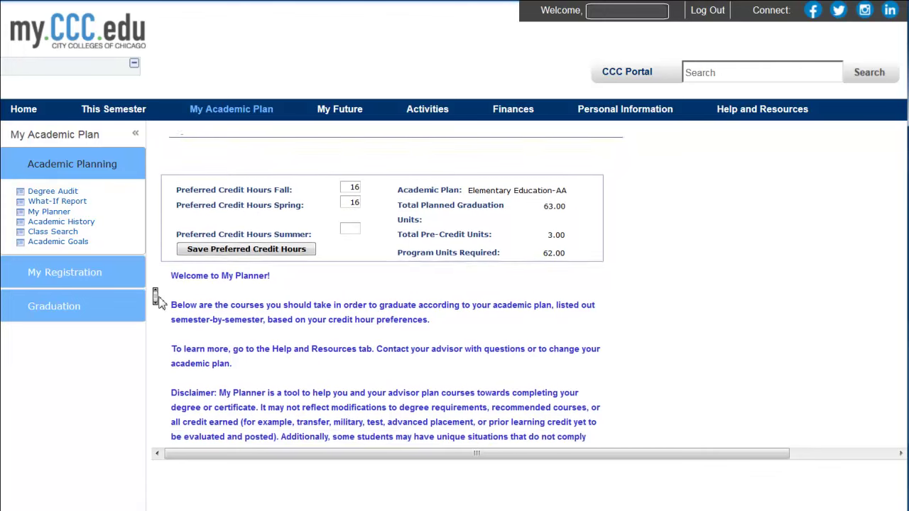
{"action": "scroll", "coordinate": [162, 303], "scroll_direction": "down", "scroll_amount": 3}
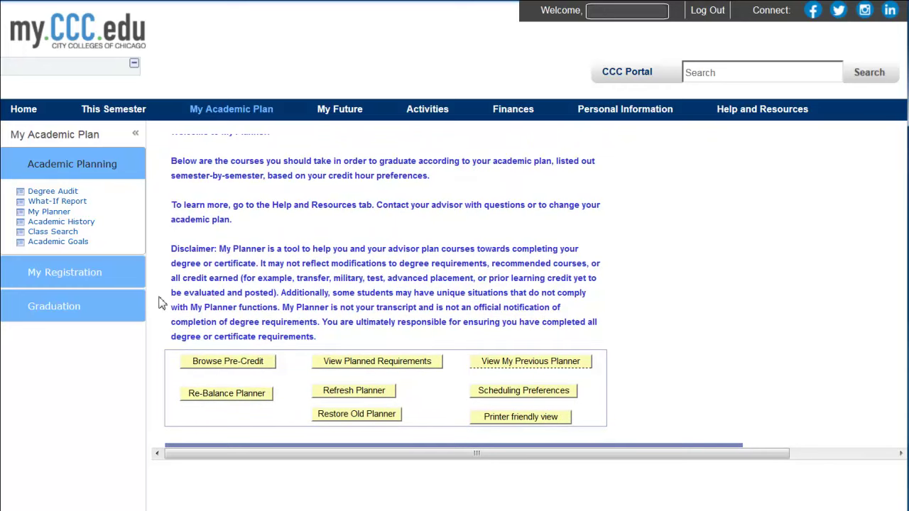
{"action": "scroll", "coordinate": [162, 304], "scroll_direction": "down", "scroll_amount": 1}
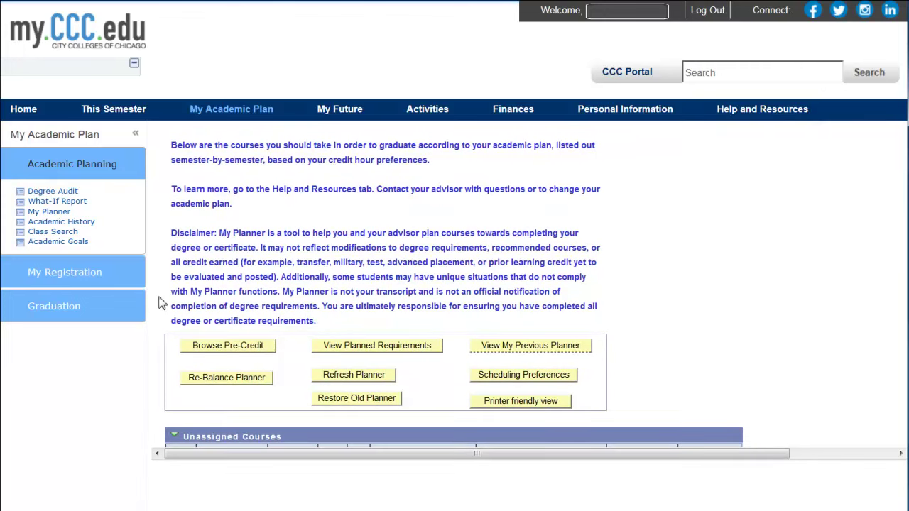
{"action": "scroll", "coordinate": [162, 303], "scroll_direction": "down", "scroll_amount": 5}
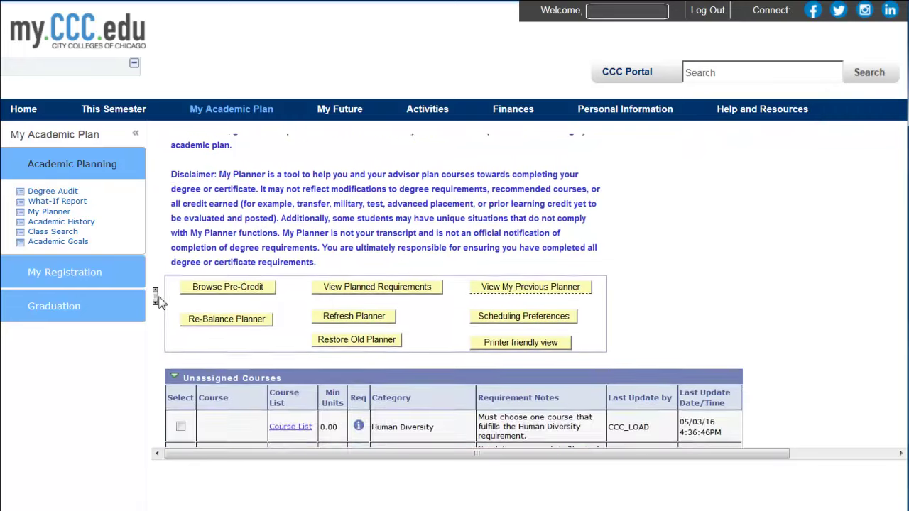
{"action": "scroll", "coordinate": [160, 302], "scroll_direction": "down", "scroll_amount": 10}
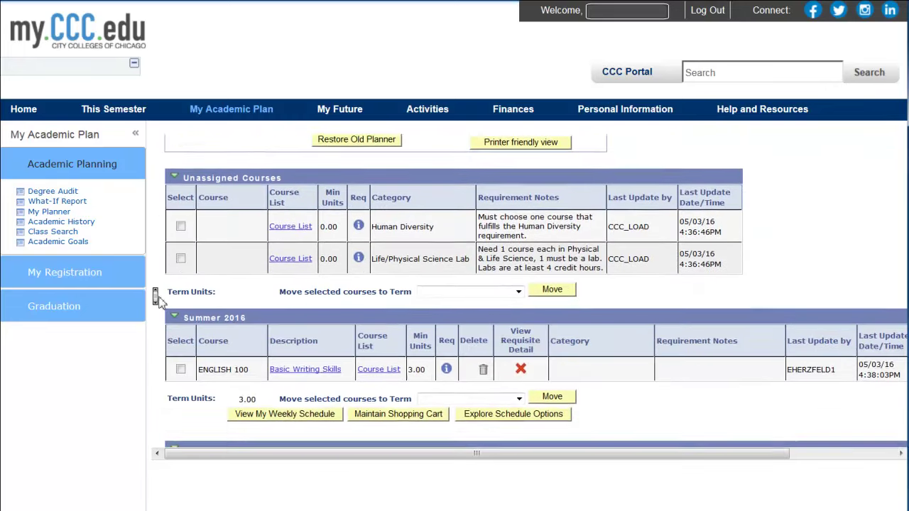
{"action": "scroll", "coordinate": [160, 301], "scroll_direction": "down", "scroll_amount": 3}
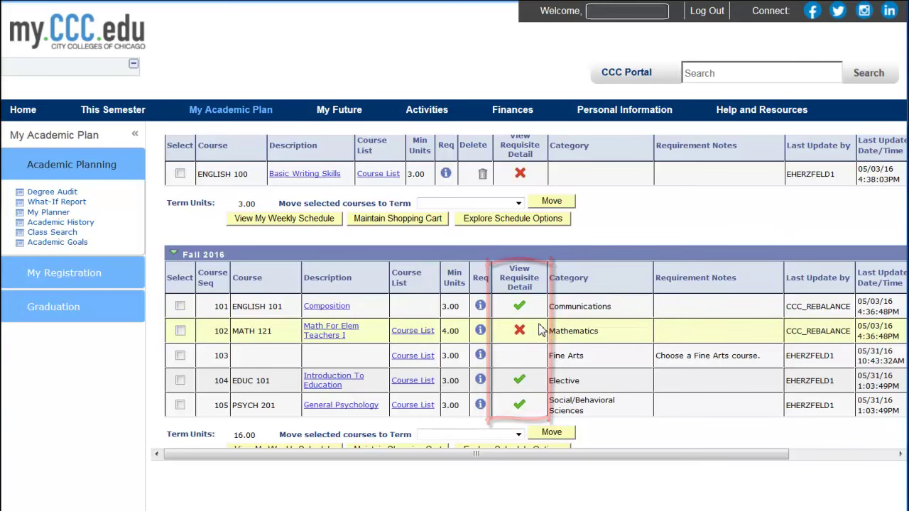
Move PSYCH 201 from Fall 2016 to Fall 2017, dropping Fall 2016 to 13.00 units.
{"action": "left_click", "coordinate": [180, 405]}
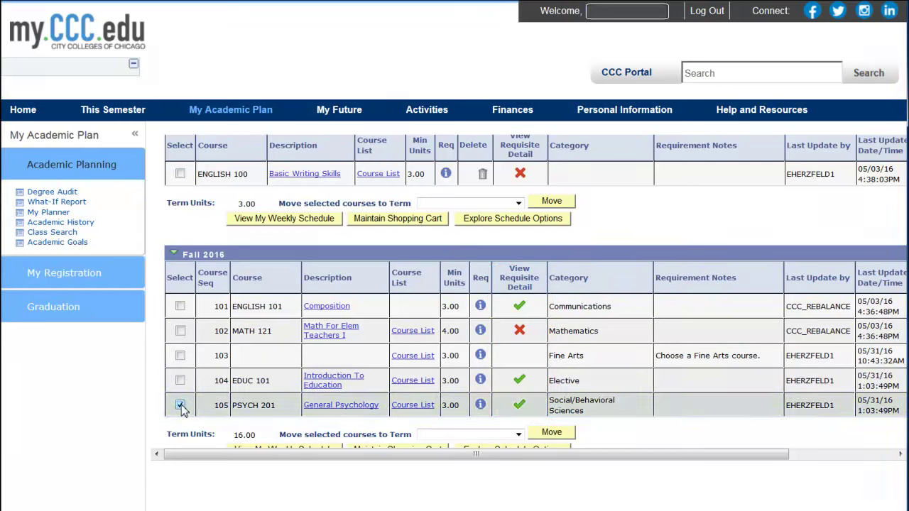
{"action": "left_click", "coordinate": [465, 435]}
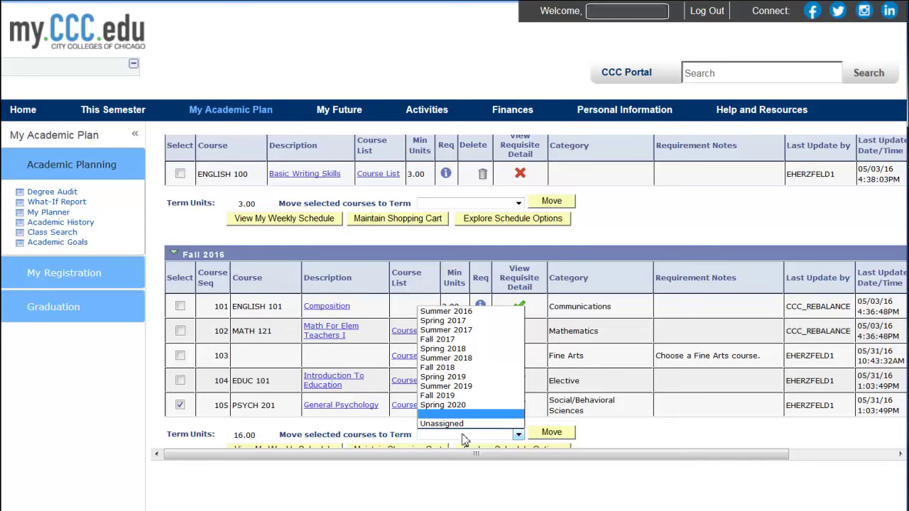
{"action": "left_click", "coordinate": [465, 341]}
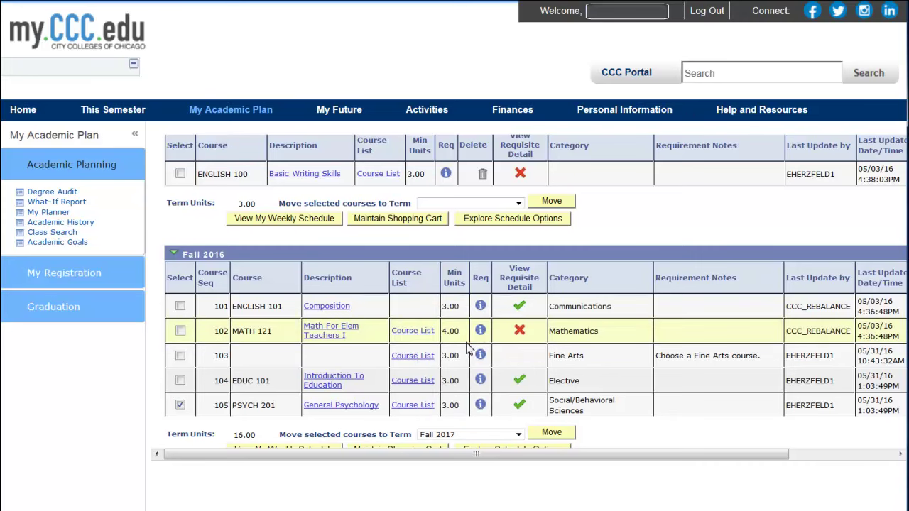
{"action": "left_click", "coordinate": [551, 433]}
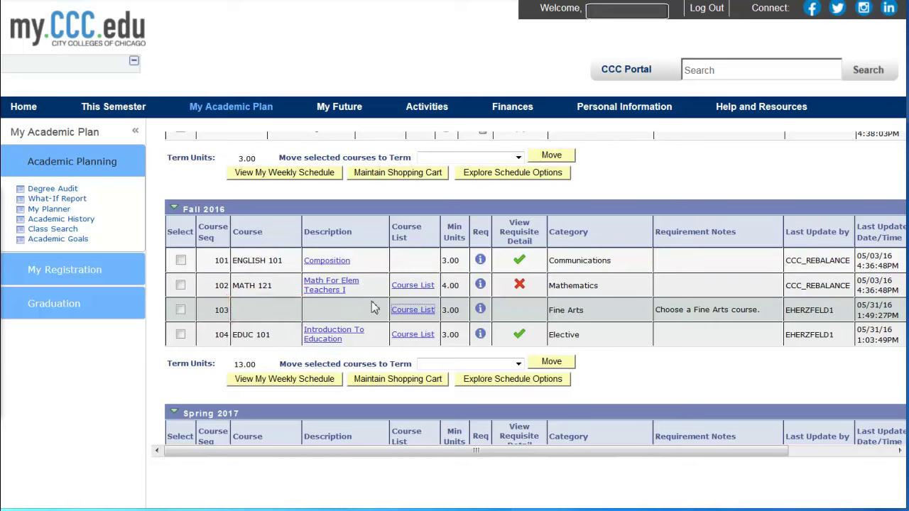
Add AFRO AM 101 Intro To African-Amer Stds from the Fine Arts course list to Fall 2016.
{"action": "left_click", "coordinate": [419, 313]}
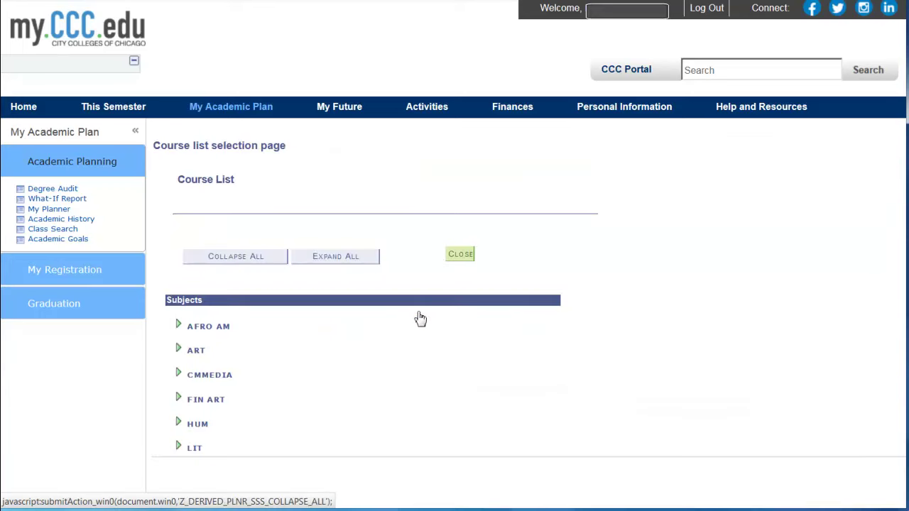
{"action": "left_click", "coordinate": [179, 328]}
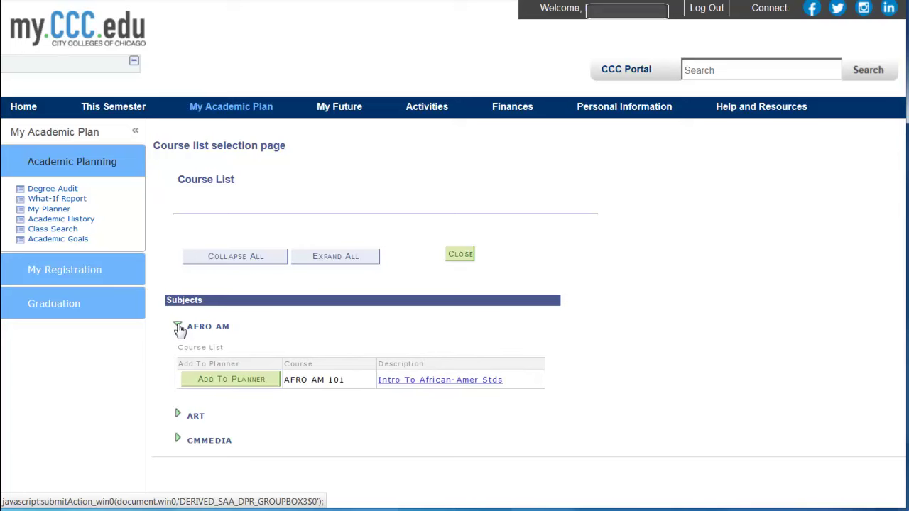
{"action": "left_click", "coordinate": [234, 380]}
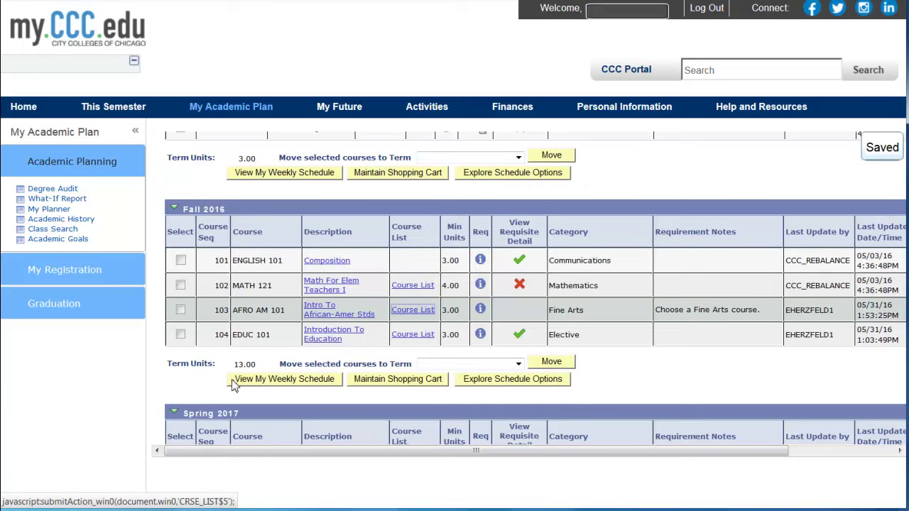
{"action": "left_click", "coordinate": [413, 310]}
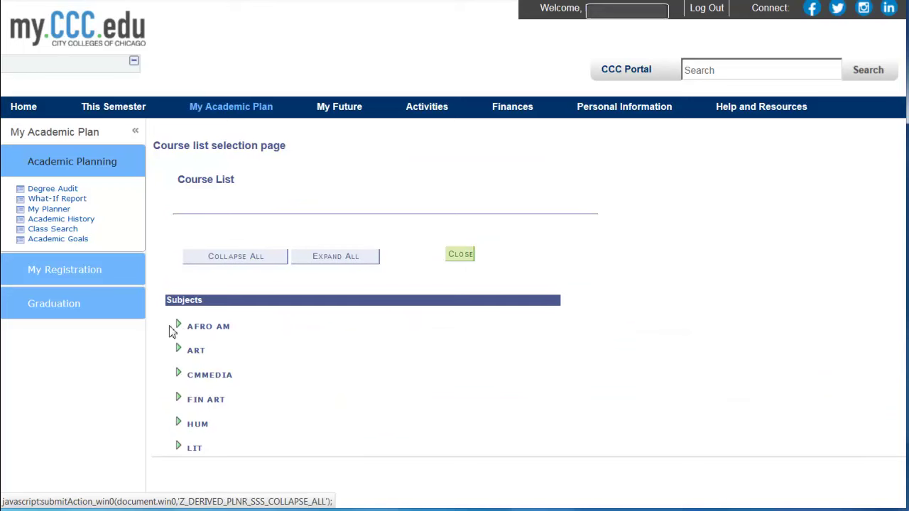
{"action": "left_click", "coordinate": [178, 325]}
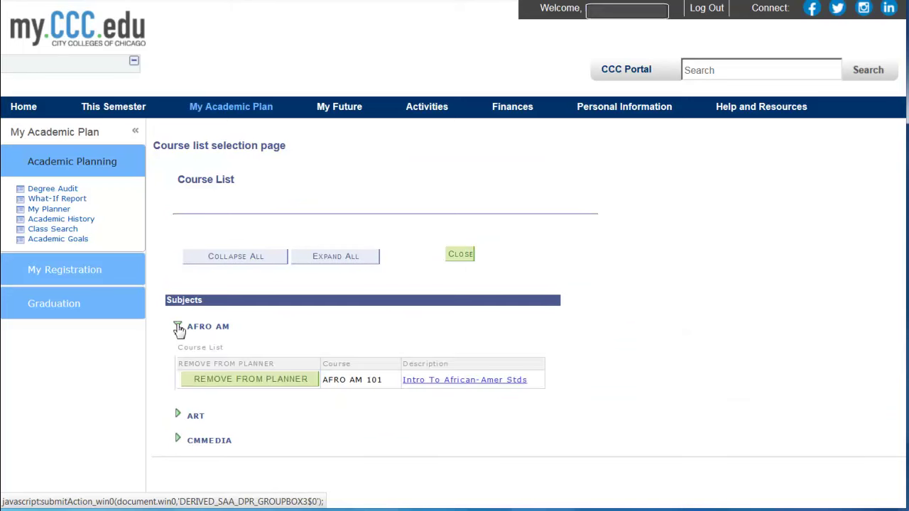
{"action": "left_click", "coordinate": [243, 389]}
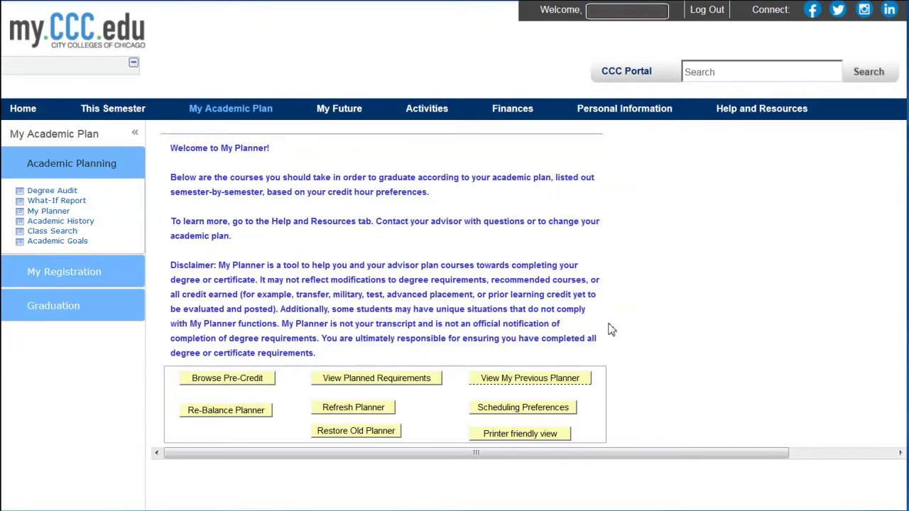
Open View Planned Requirements, expand all sections, and review Fine Arts/Humanities still needing 3.00 units.
{"action": "left_click", "coordinate": [396, 378]}
{"action": "left_click", "coordinate": [331, 313]}
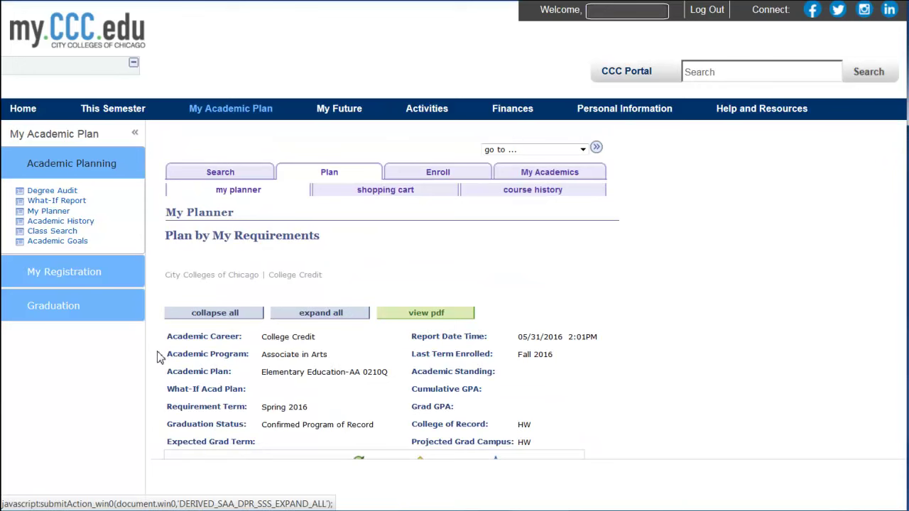
{"action": "scroll", "coordinate": [160, 357], "scroll_direction": "down", "scroll_amount": 3}
{"action": "scroll", "coordinate": [160, 357], "scroll_direction": "down", "scroll_amount": 5}
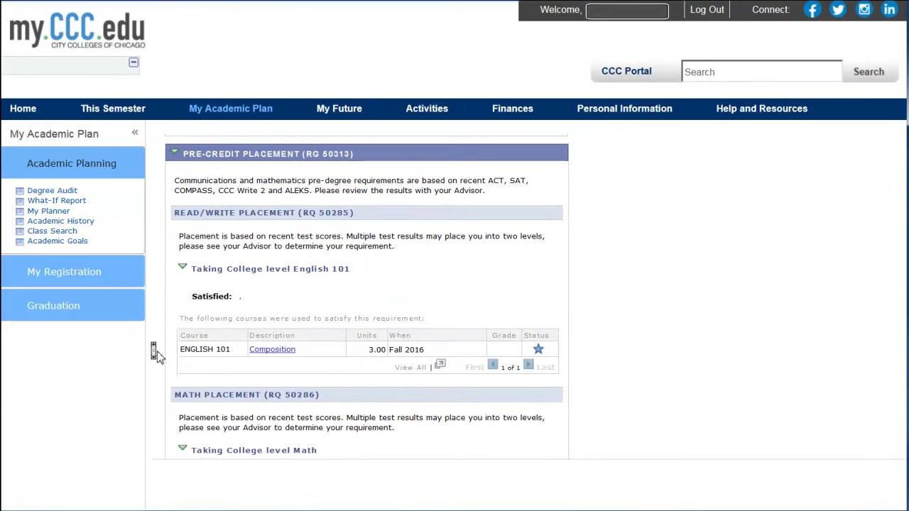
{"action": "scroll", "coordinate": [160, 357], "scroll_direction": "down", "scroll_amount": 5}
{"action": "scroll", "coordinate": [160, 357], "scroll_direction": "down", "scroll_amount": 6}
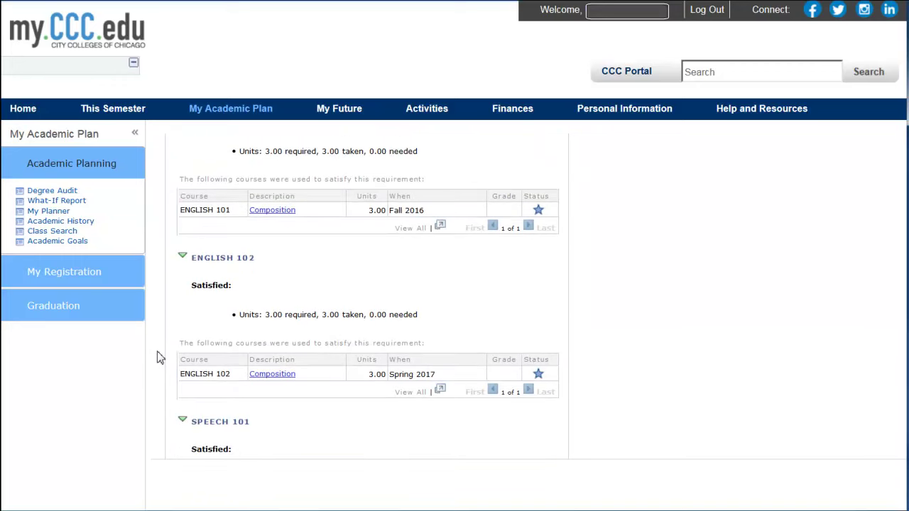
{"action": "scroll", "coordinate": [160, 357], "scroll_direction": "down", "scroll_amount": 3}
{"action": "scroll", "coordinate": [159, 358], "scroll_direction": "down", "scroll_amount": 2}
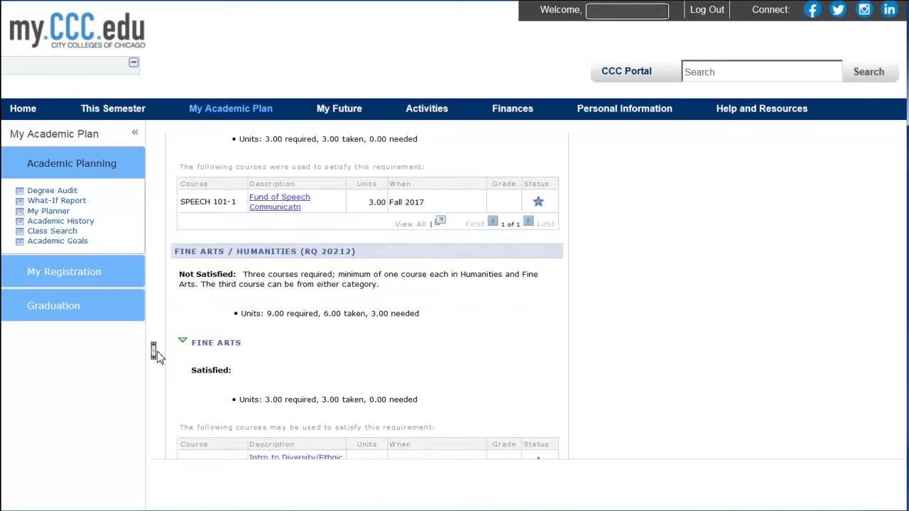
{"action": "scroll", "coordinate": [156, 351], "scroll_direction": "down", "scroll_amount": 2}
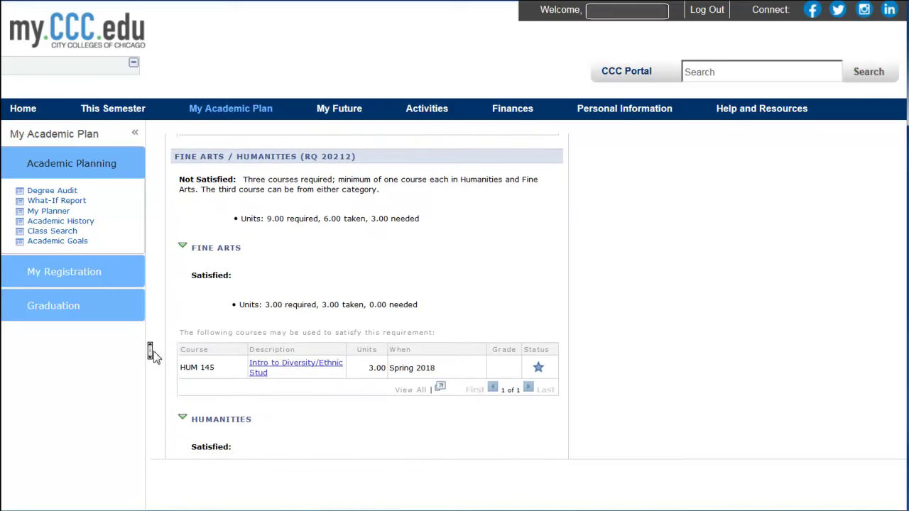
{"action": "scroll", "coordinate": [153, 351], "scroll_direction": "down", "scroll_amount": 2}
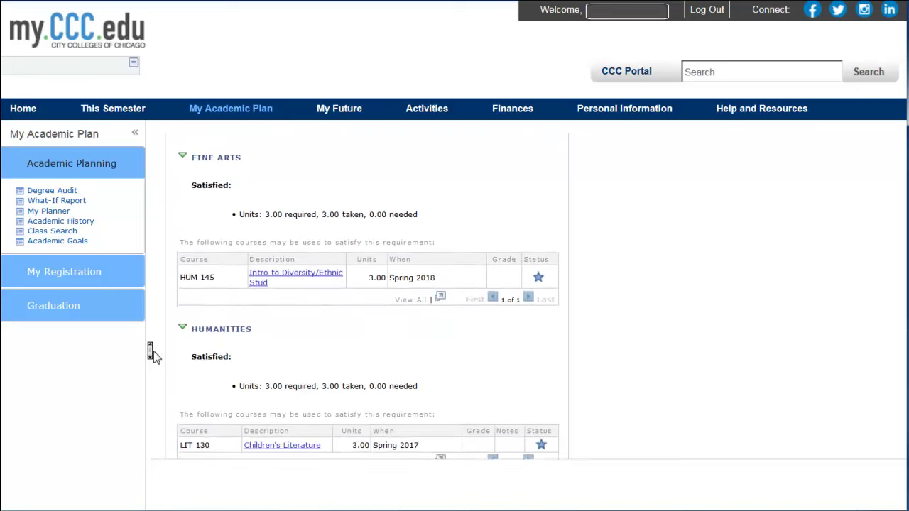
{"action": "scroll", "coordinate": [153, 351], "scroll_direction": "down", "scroll_amount": 3}
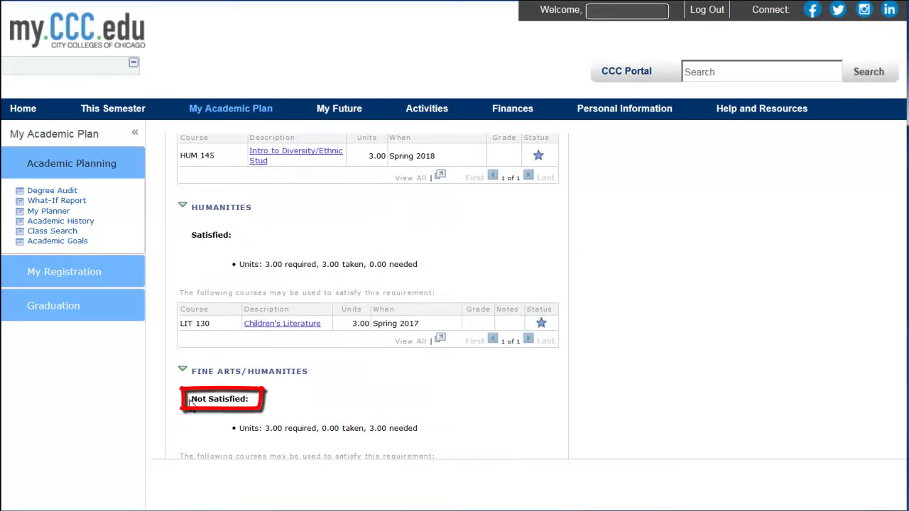
{"action": "scroll", "coordinate": [599, 347], "scroll_direction": "up", "scroll_amount": 5}
{"action": "scroll", "coordinate": [598, 347], "scroll_direction": "up", "scroll_amount": 10}
{"action": "scroll", "coordinate": [599, 347], "scroll_direction": "up", "scroll_amount": 15}
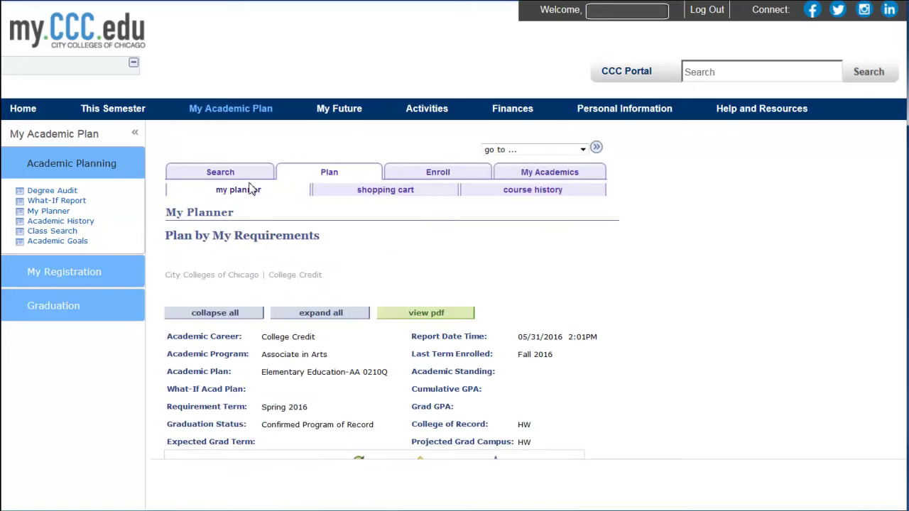
Return to My Planner and view the Unassigned Courses for Human Diversity and Life/Physical Science Lab.
{"action": "left_click", "coordinate": [247, 197]}
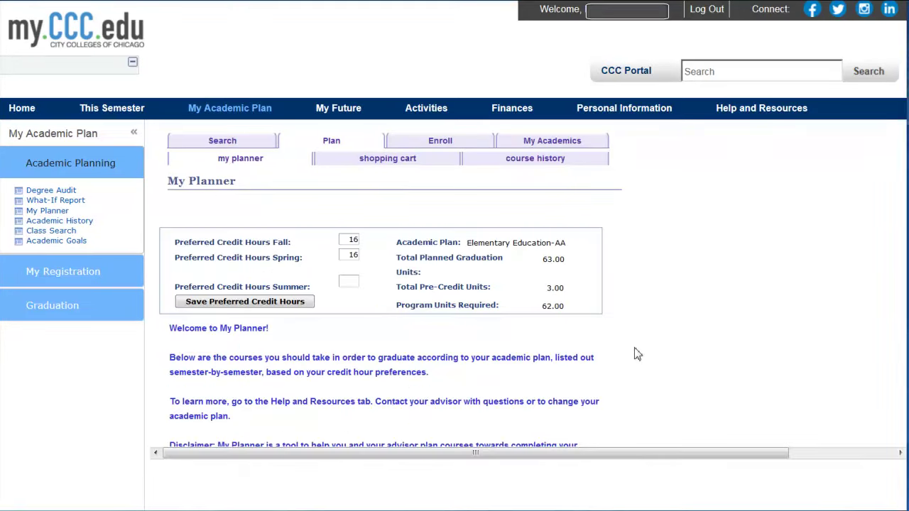
{"action": "scroll", "coordinate": [634, 351], "scroll_direction": "down", "scroll_amount": 5}
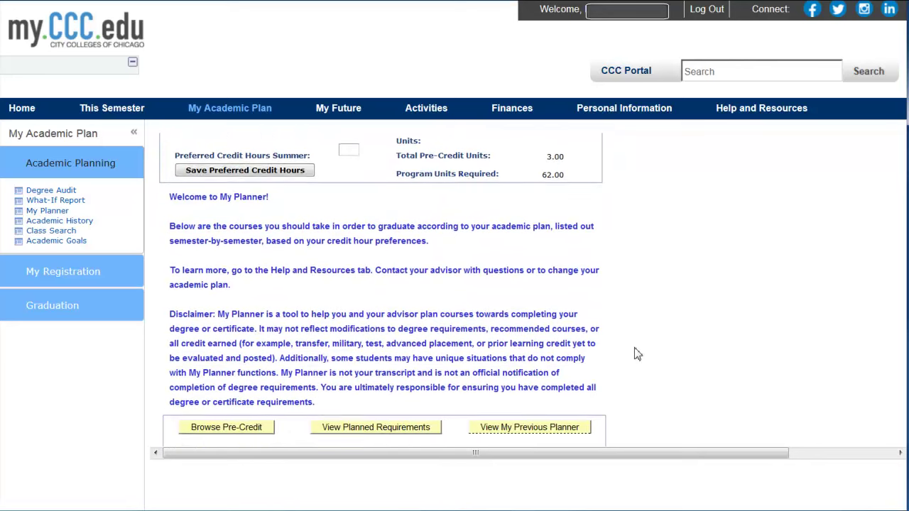
{"action": "scroll", "coordinate": [634, 347], "scroll_direction": "down", "scroll_amount": 4}
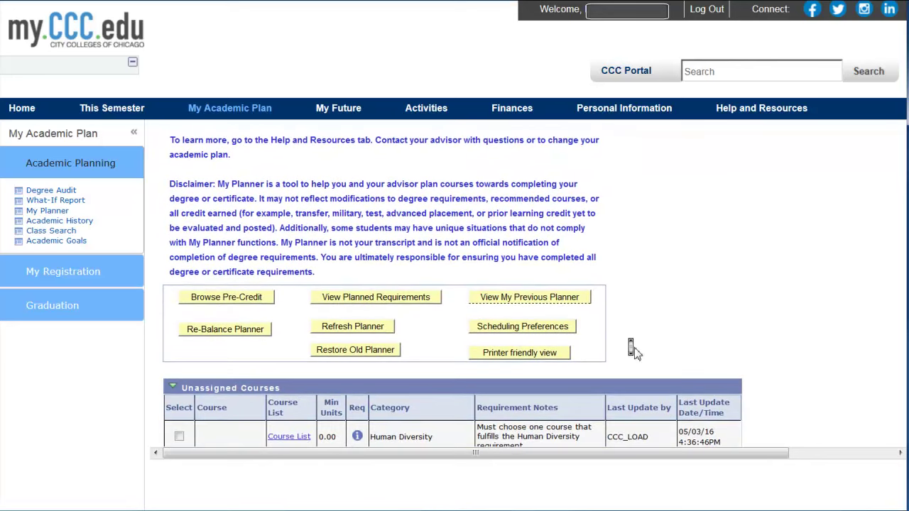
{"action": "scroll", "coordinate": [634, 352], "scroll_direction": "down", "scroll_amount": 2}
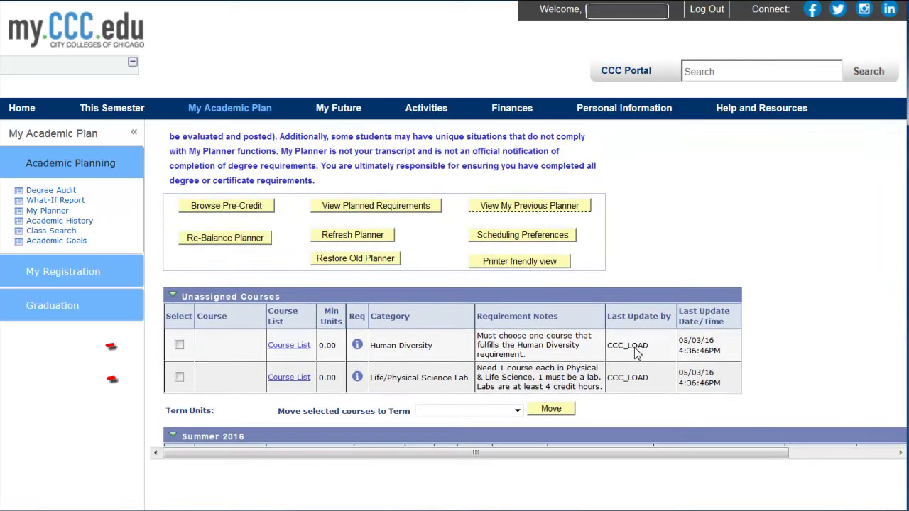